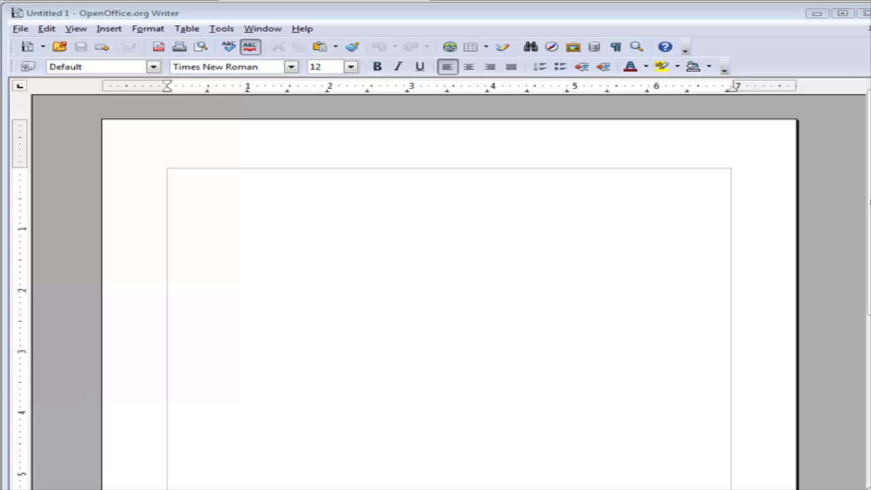
Bring up the Open dialog and show its file-type list.
click(22, 30)
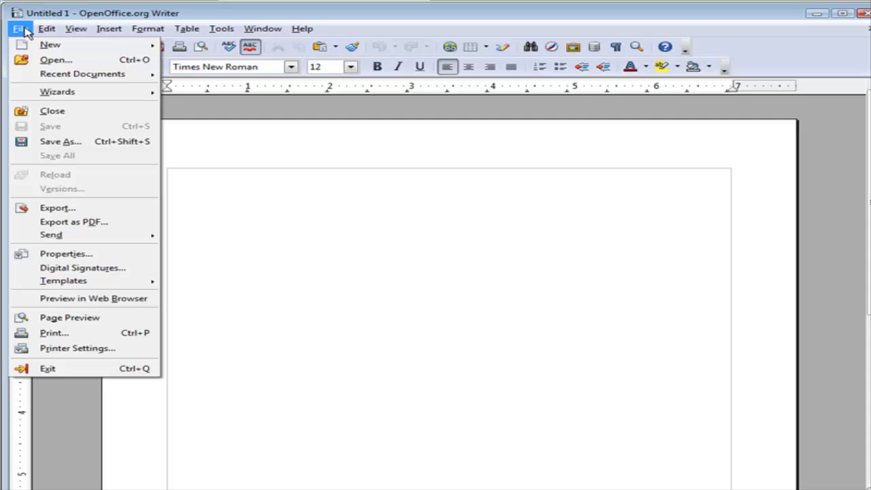
click(48, 60)
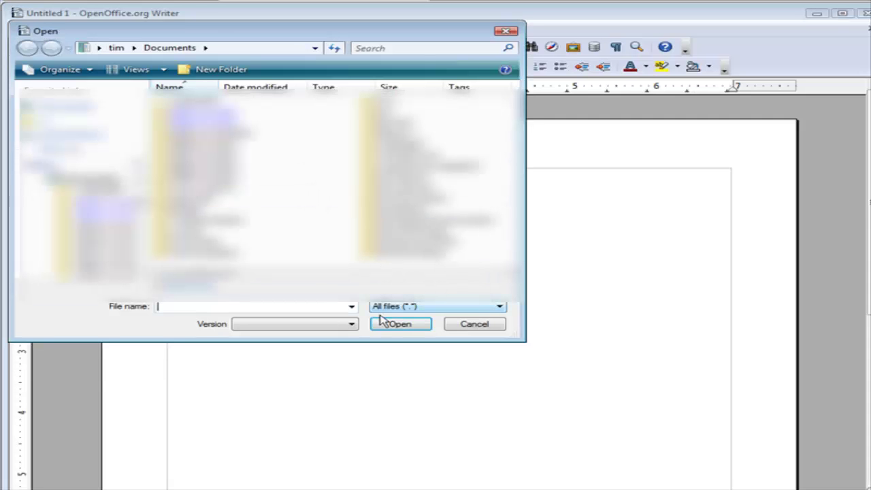
click(498, 306)
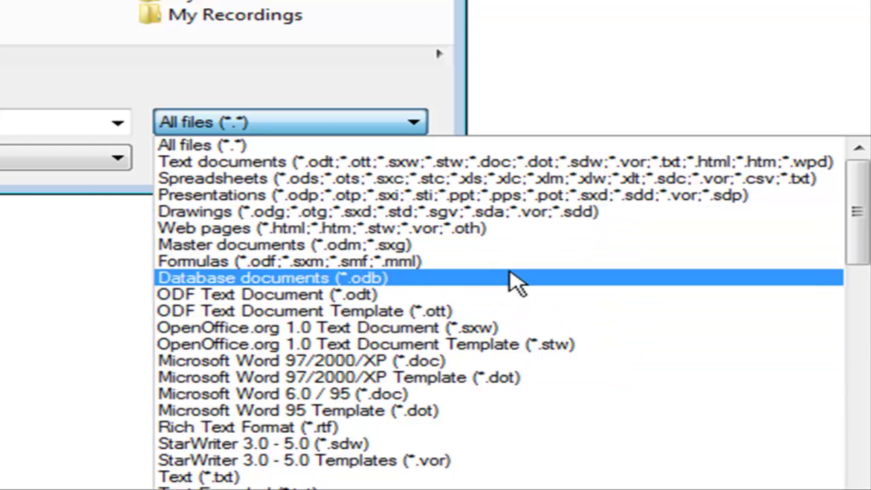
Browse the file types, keep All files, and cancel the Open dialog without opening anything.
scroll(569, 324, down, 3)
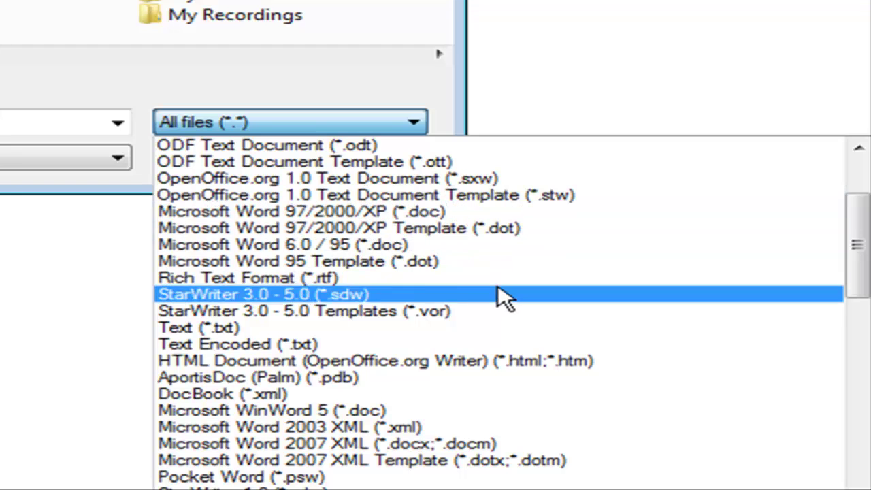
scroll(501, 255, down, 1)
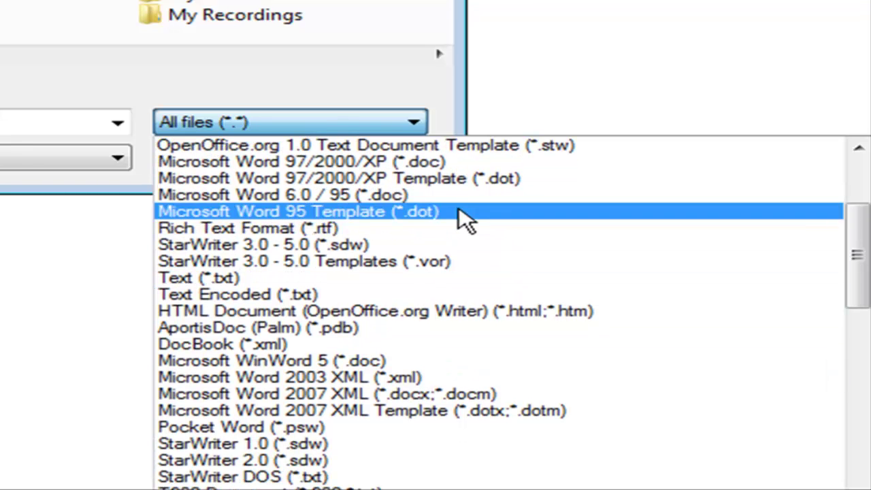
scroll(558, 354, down, 1)
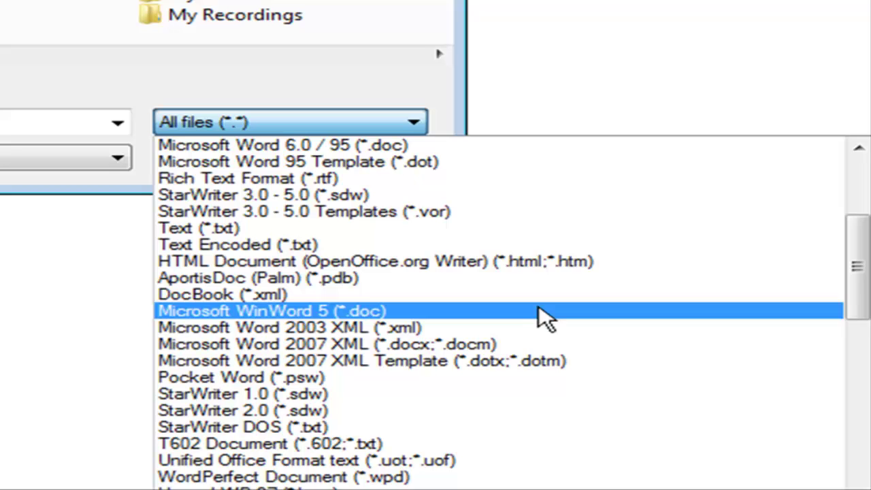
scroll(548, 330, down, 1)
scroll(585, 352, down, 1)
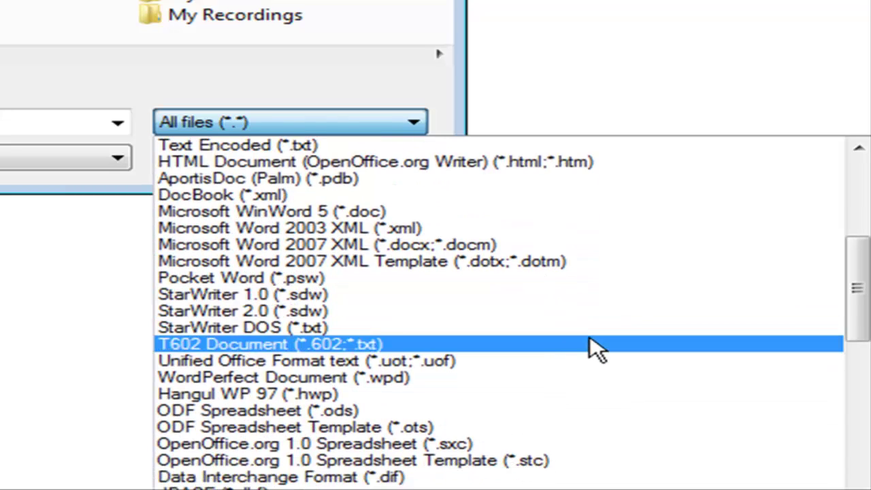
scroll(602, 346, down, 1)
scroll(605, 336, down, 1)
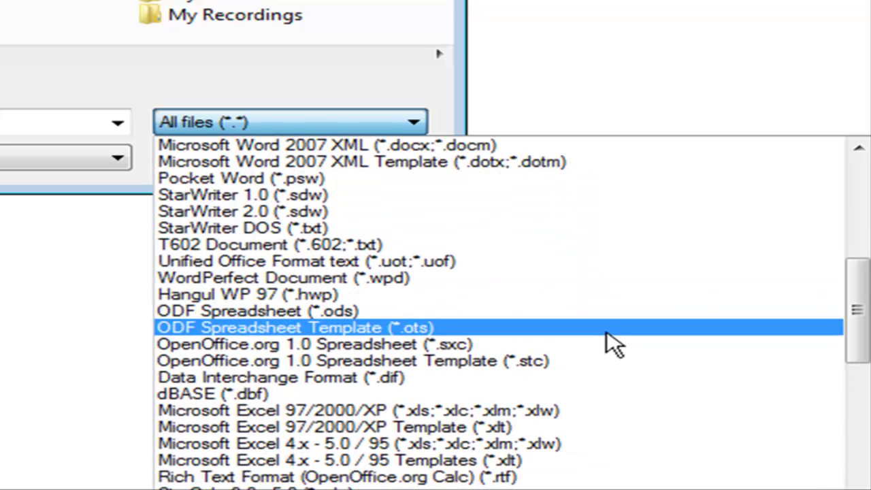
scroll(612, 347, down, 9)
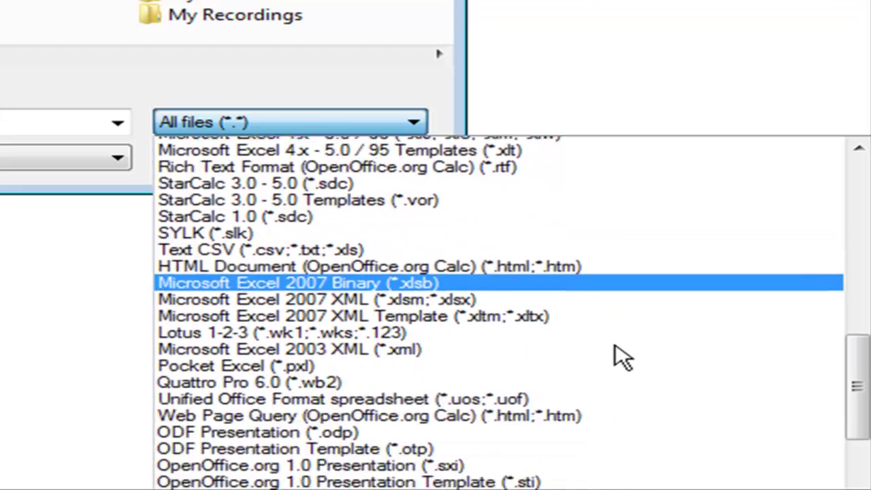
scroll(630, 356, down, 14)
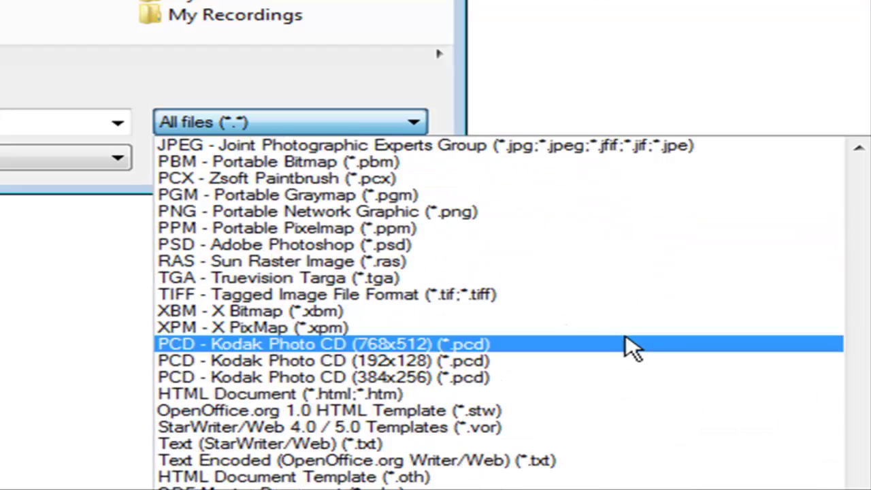
click(129, 308)
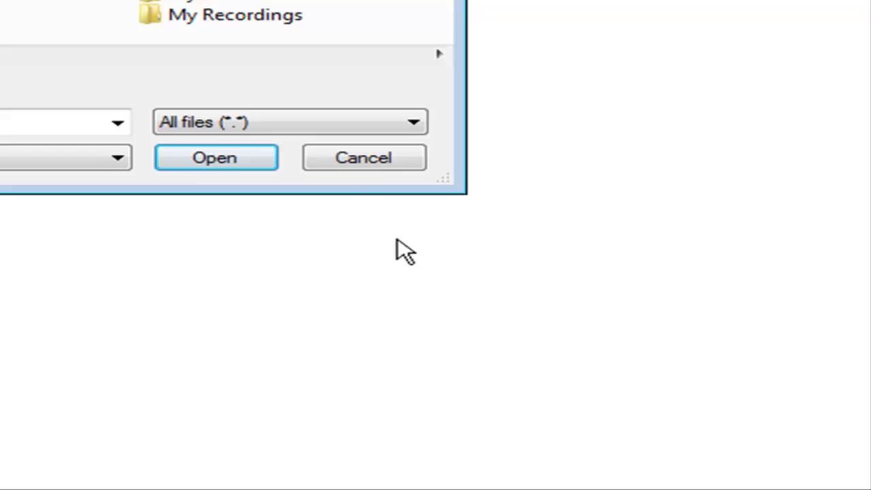
click(366, 161)
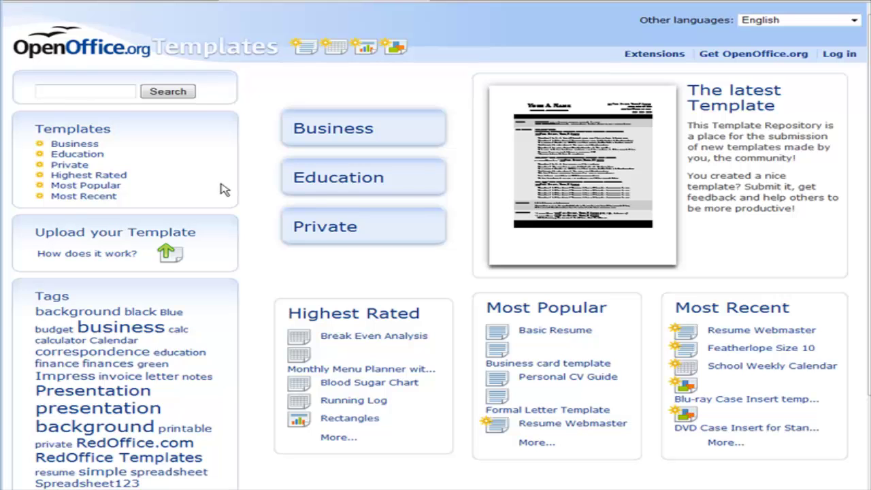
Go to the Business templates category from the Templates sidebar.
click(89, 147)
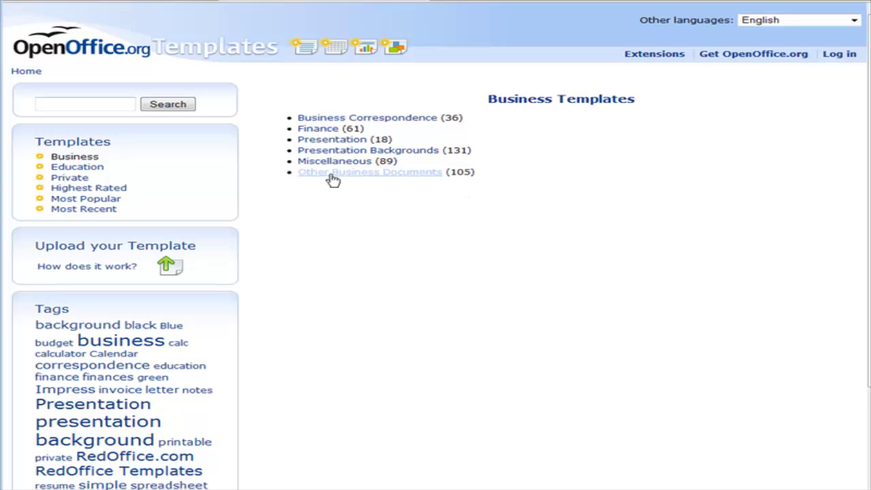
Open Business Correspondence and find the Quater Page Flyer, noting its Writer application type.
click(350, 120)
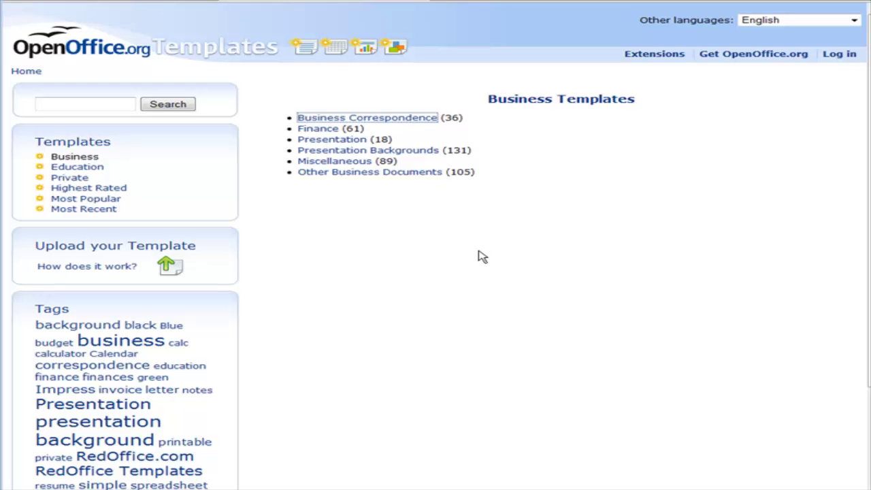
scroll(502, 252, down, 3)
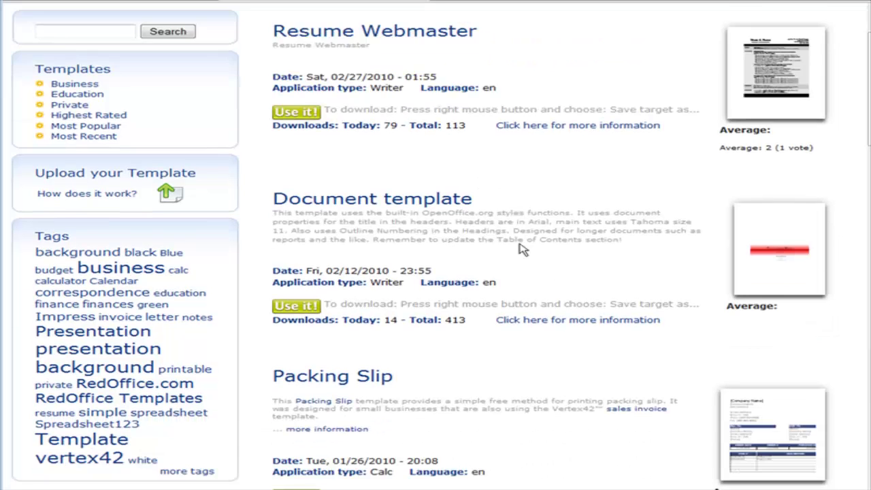
scroll(540, 213, down, 5)
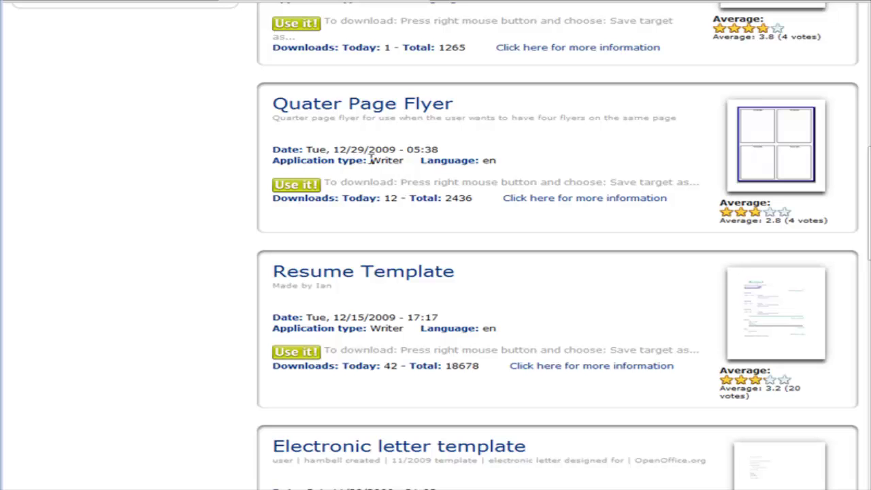
drag(370, 157, 411, 161)
click(410, 182)
Compare with the Packing Slip's Calc type, then return to the Quater Page Flyer entry.
scroll(462, 189, up, 1)
scroll(506, 223, up, 1)
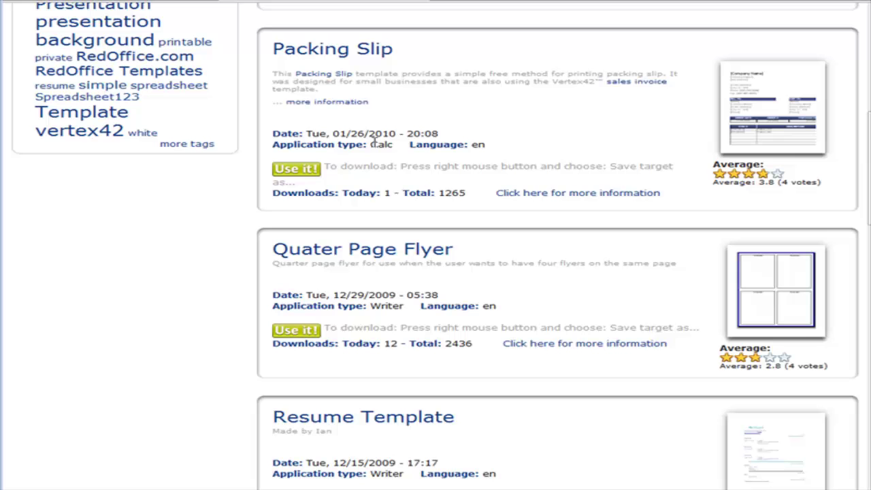
drag(370, 145, 389, 147)
scroll(517, 233, down, 2)
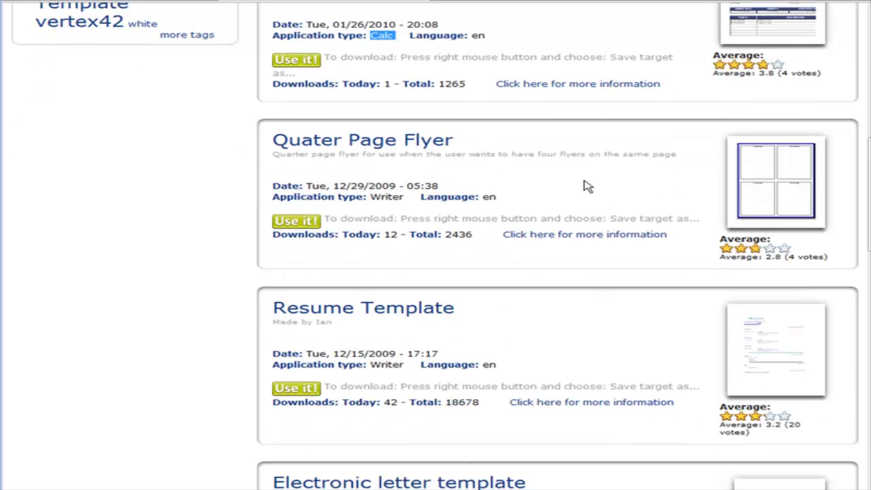
scroll(633, 203, down, 1)
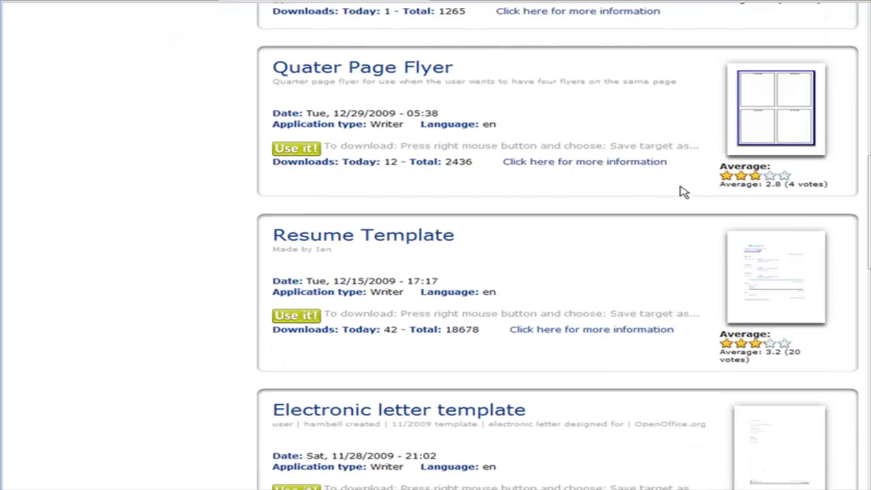
Download the Quater Page Flyer template with its Use it! button.
click(310, 151)
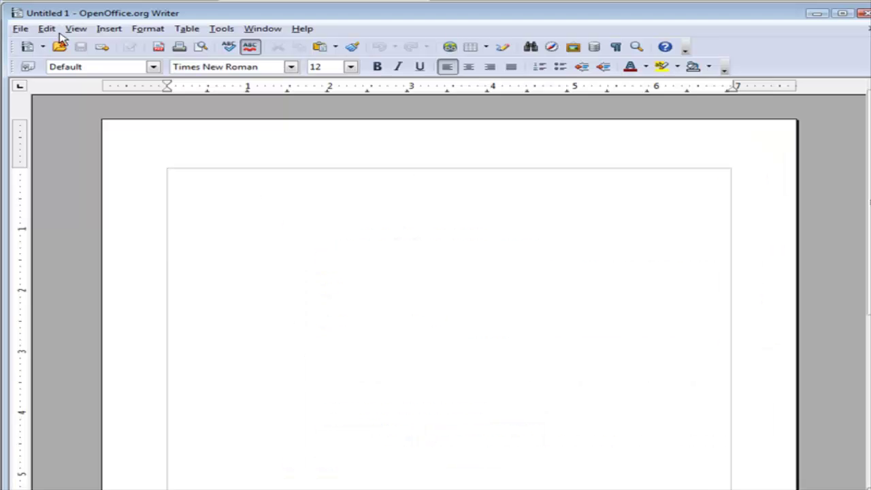
Open Quarter Page Flyer.ott from the Desktop as new document Untitled 2 and review its panels.
click(60, 48)
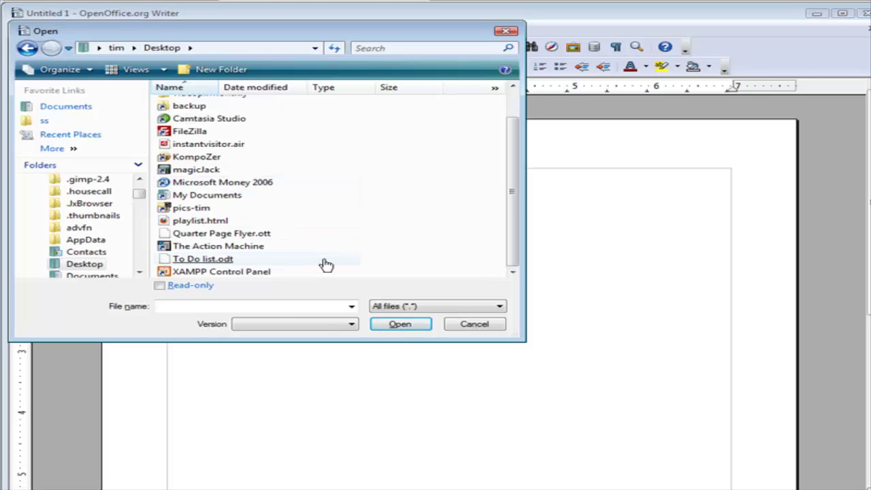
click(264, 235)
double_click(263, 233)
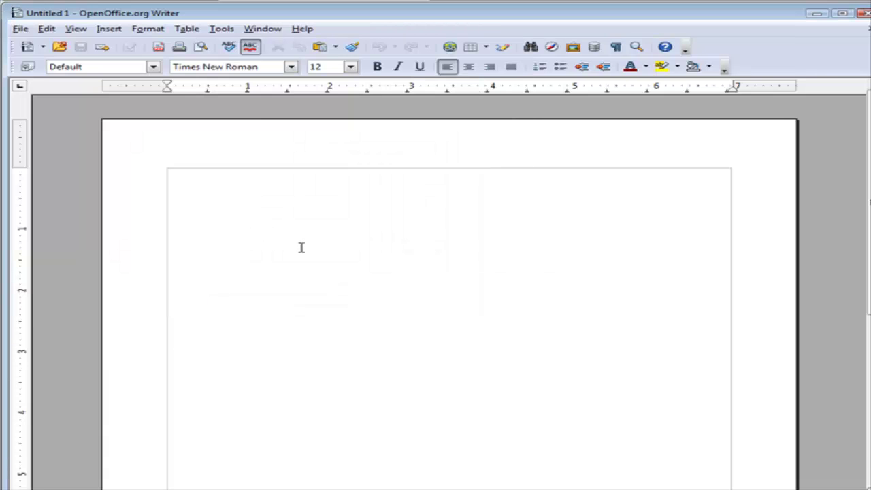
scroll(327, 214, down, 7)
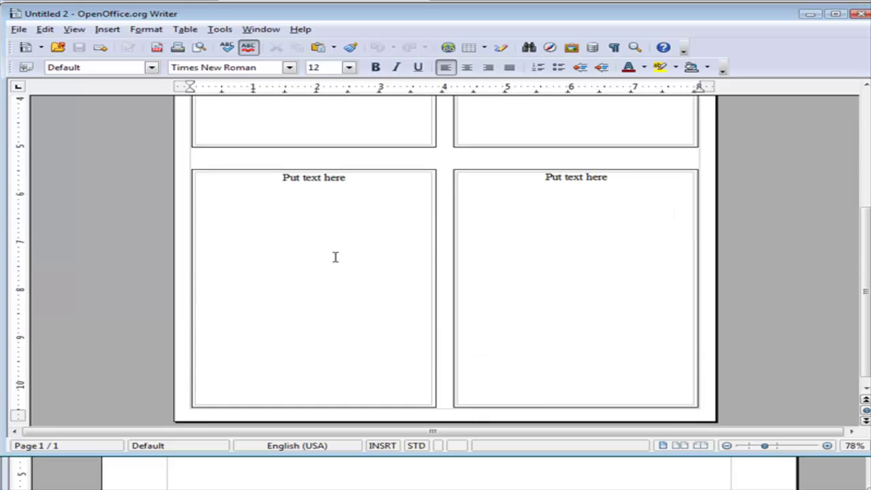
scroll(328, 255, up, 5)
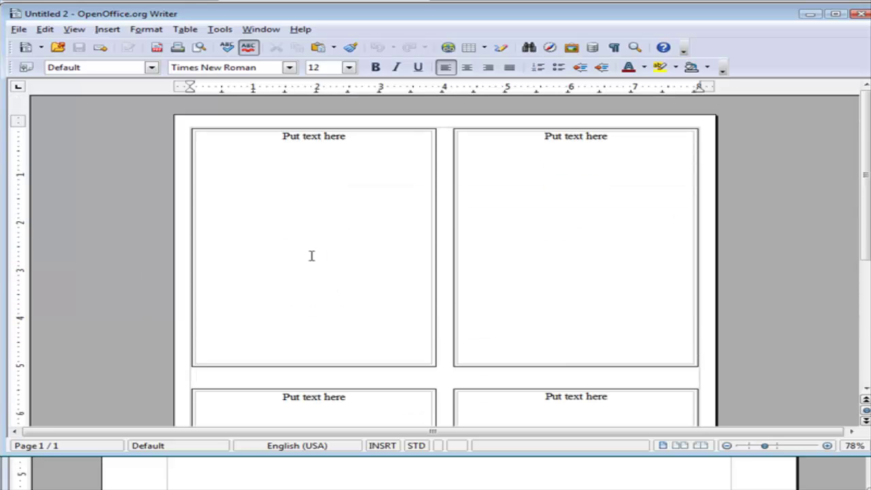
scroll(443, 303, down, 4)
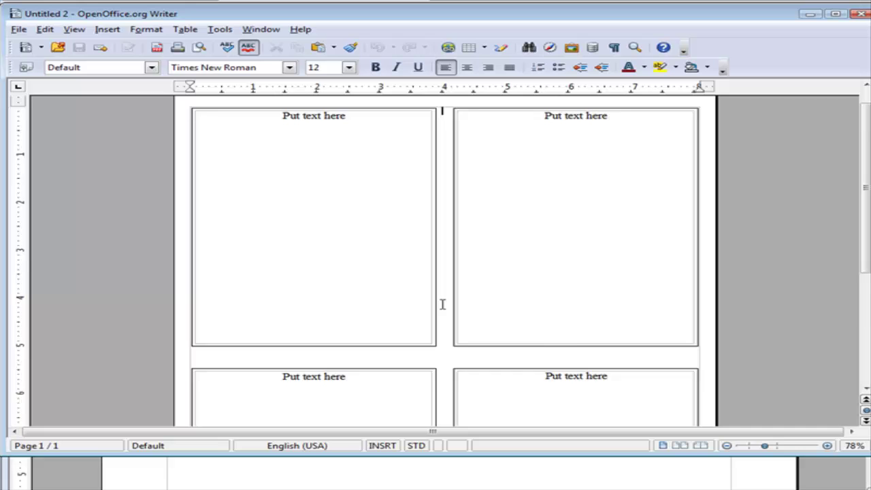
scroll(571, 325, up, 4)
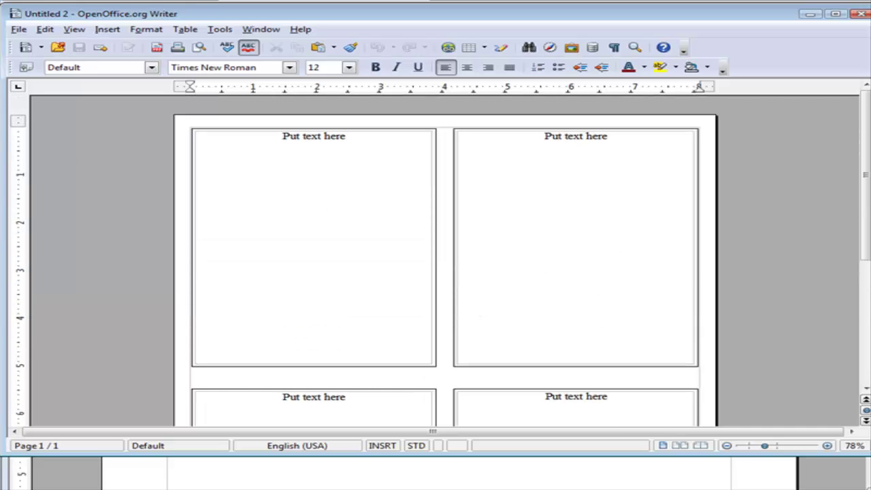
click(18, 30)
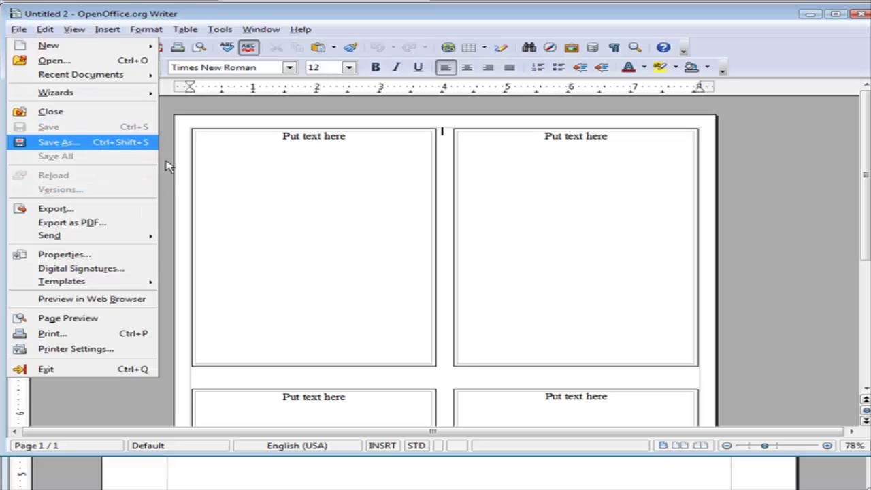
key(Return)
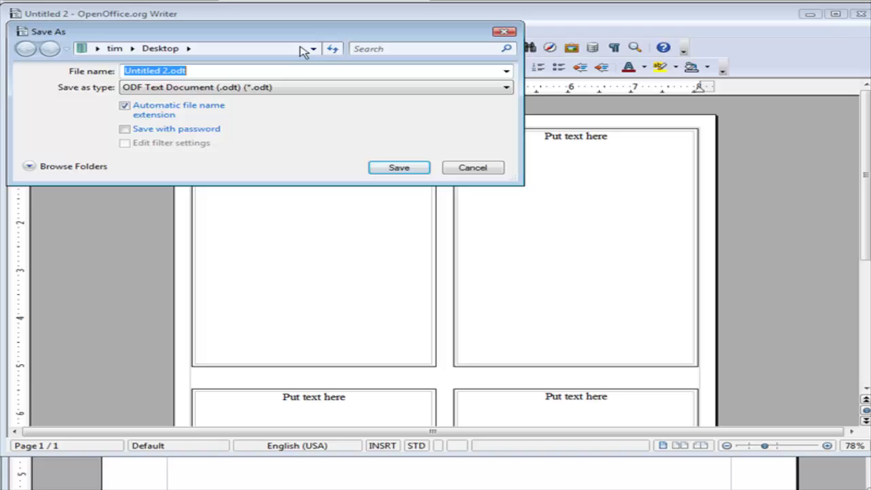
click(474, 168)
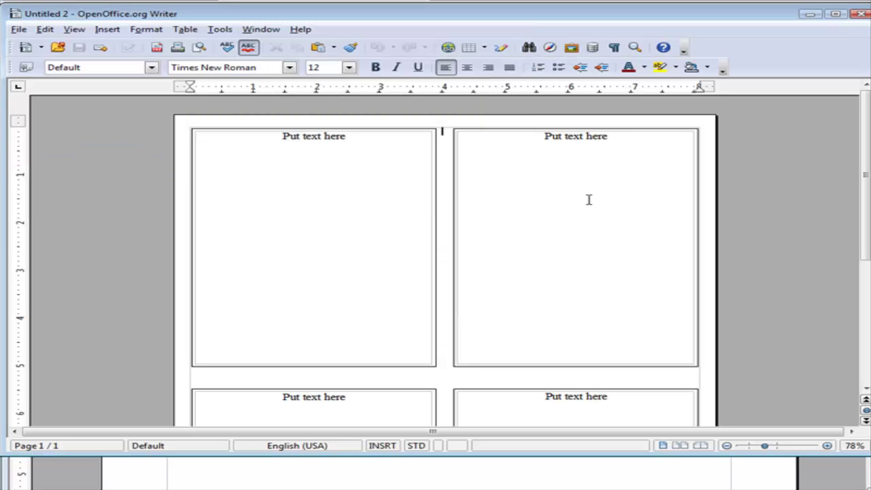